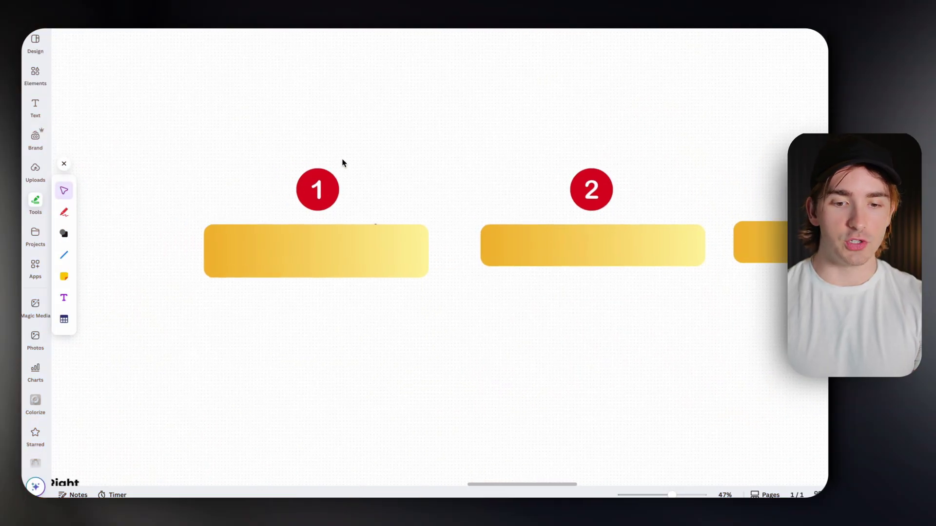
Step: Move the gold bar below number 1 down to uncover the "Software + Service Setup" heading
drag(316, 249, 320, 303)
scroll(265, 239, up, 3)
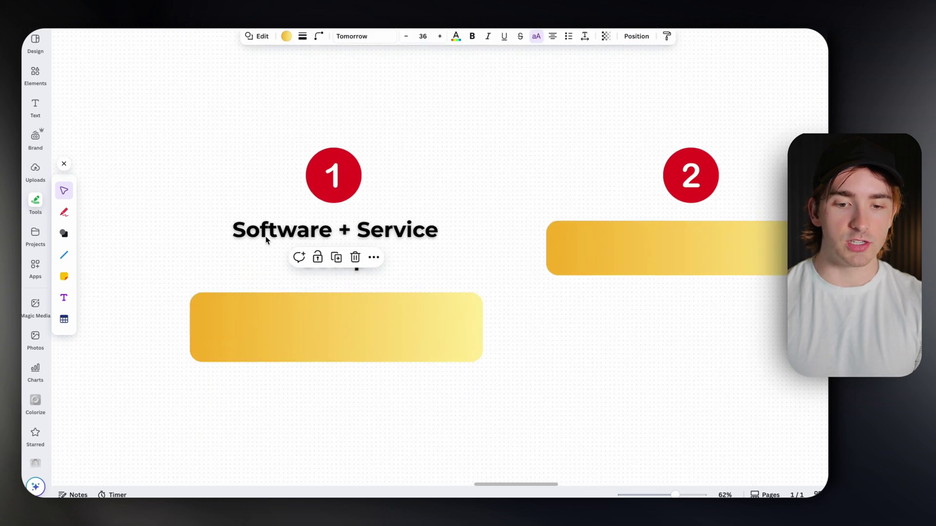
click(453, 182)
scroll(454, 182, left, 2)
scroll(454, 182, up, 1)
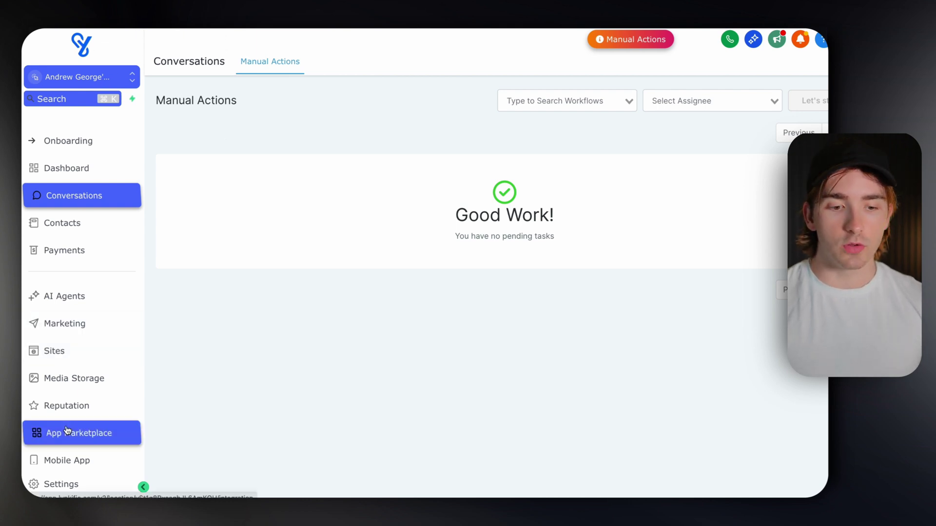
click(94, 352)
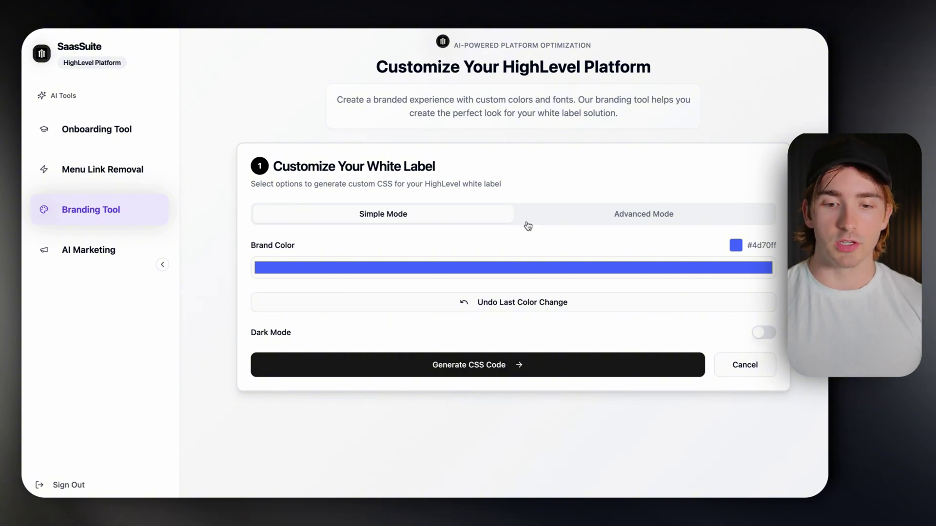
Step: Set the white-label brand color to #0033ff with Dark Mode on and generate the custom CSS code
click(447, 273)
drag(324, 314, 529, 243)
click(547, 342)
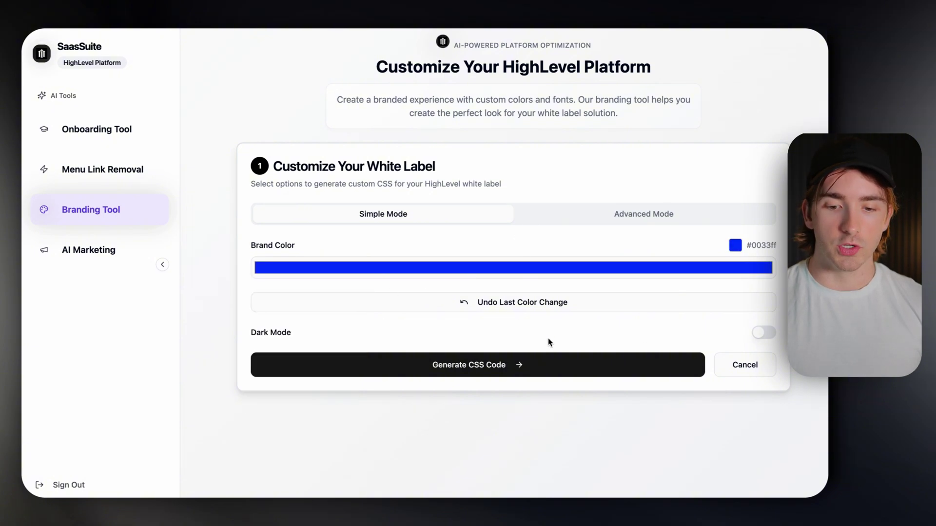
click(606, 354)
scroll(506, 296, down, 1)
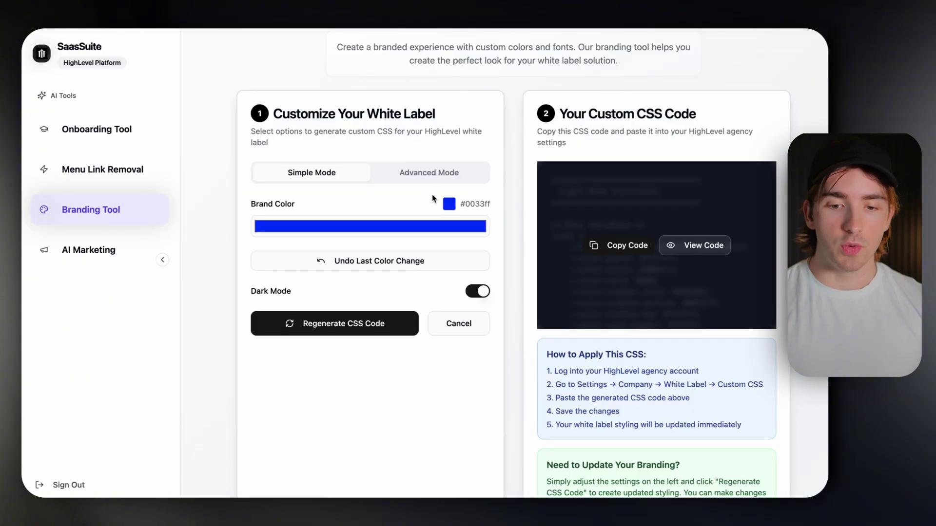
Step: Switch the branding options to Advanced Mode and set the sidebar background color to #ff0000
click(428, 175)
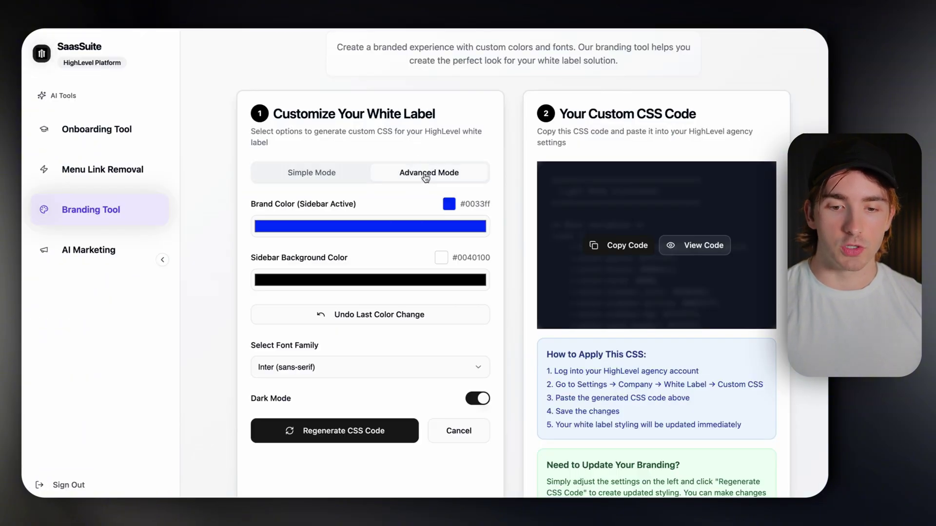
click(388, 288)
click(366, 274)
click(366, 274)
drag(344, 293, 427, 263)
click(392, 228)
drag(337, 299, 410, 249)
click(409, 249)
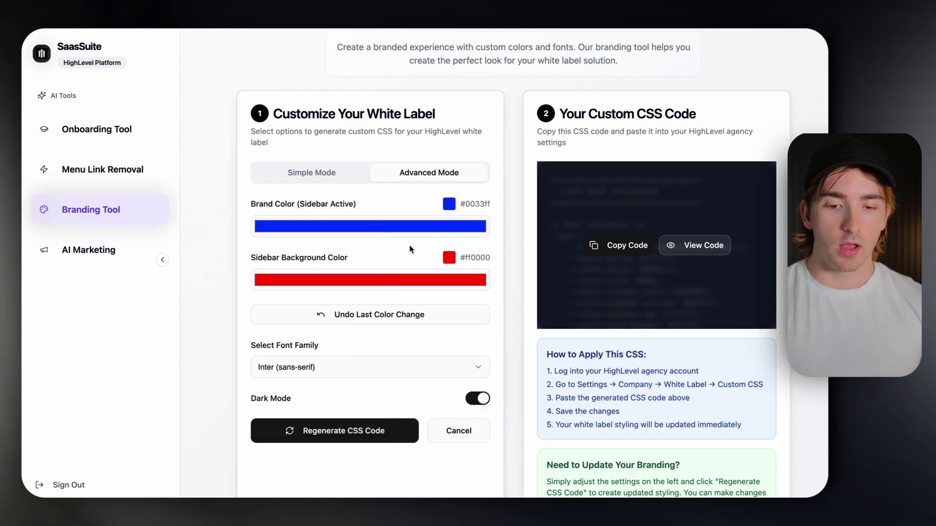
Step: Look through the available font families for the white-label branding
scroll(410, 248, down, 2)
click(345, 324)
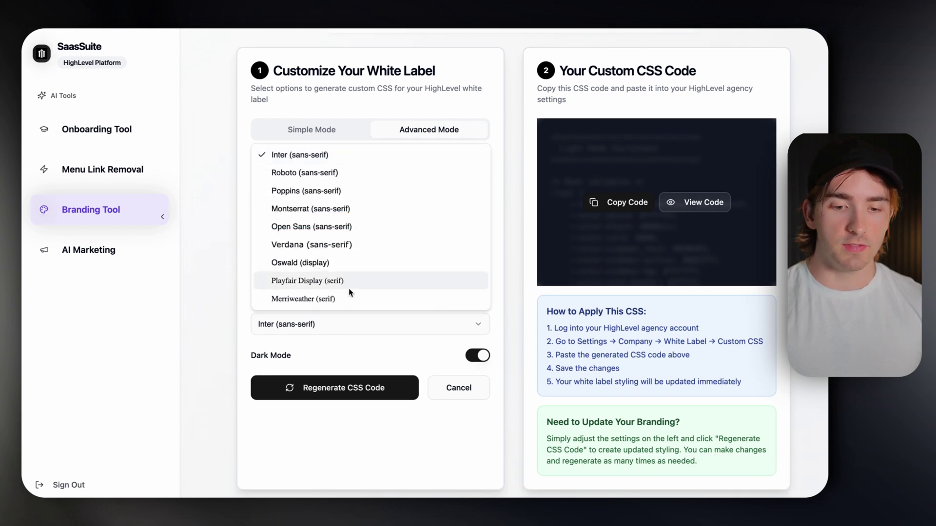
click(326, 346)
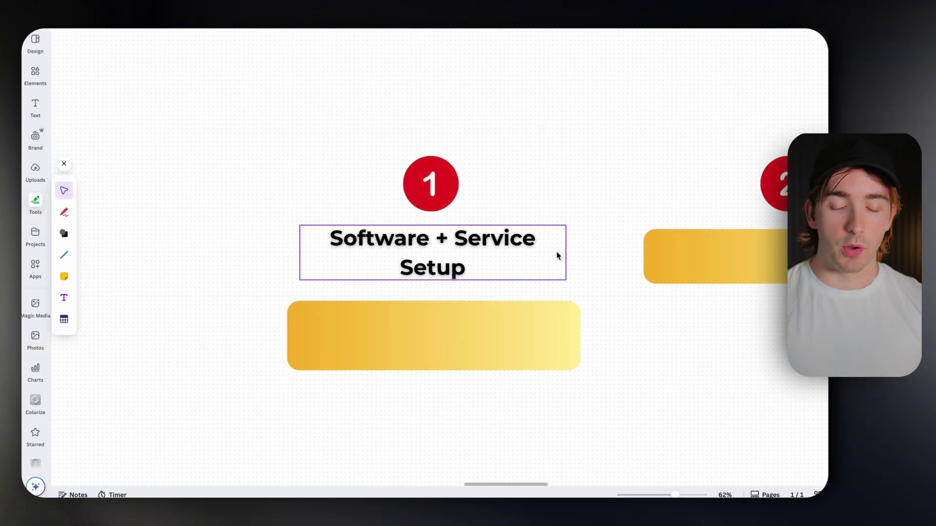
scroll(556, 255, up, 3)
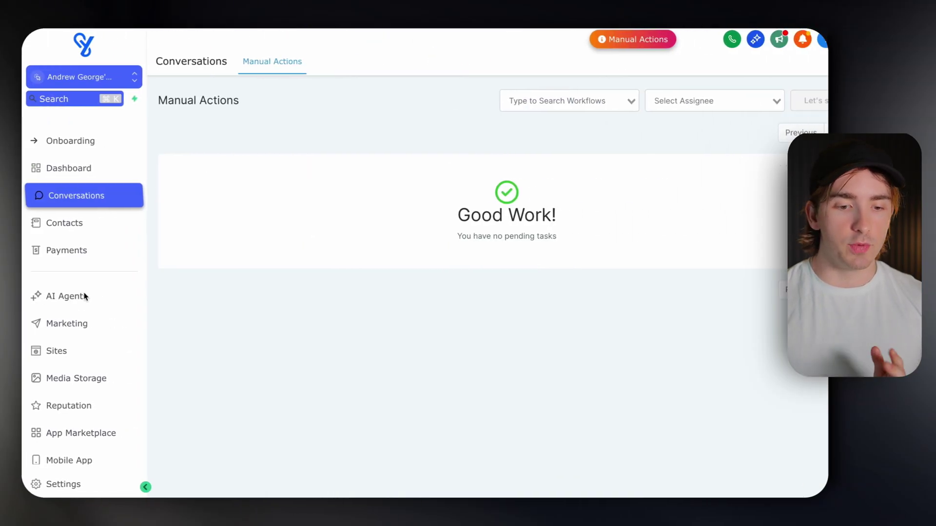
click(66, 316)
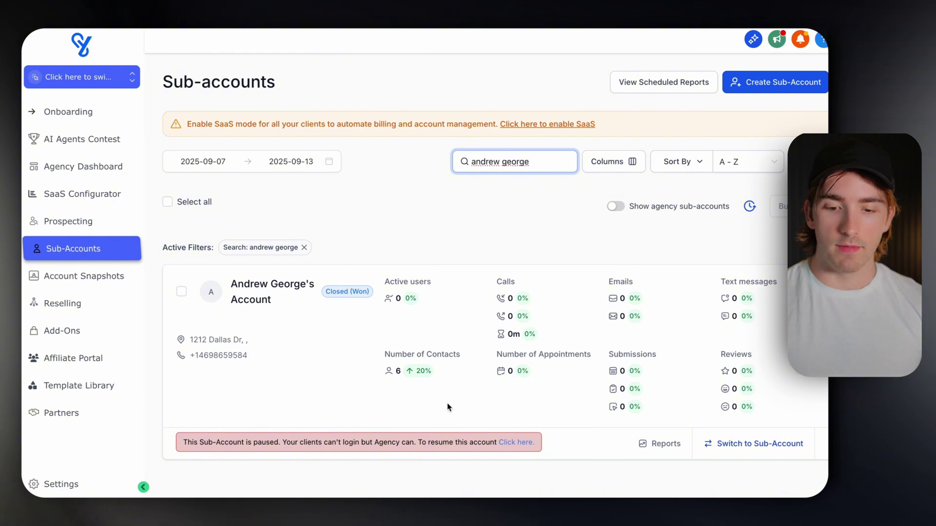
Step: Open client management for the sub-account found by the search and review its Features and Limits
click(823, 441)
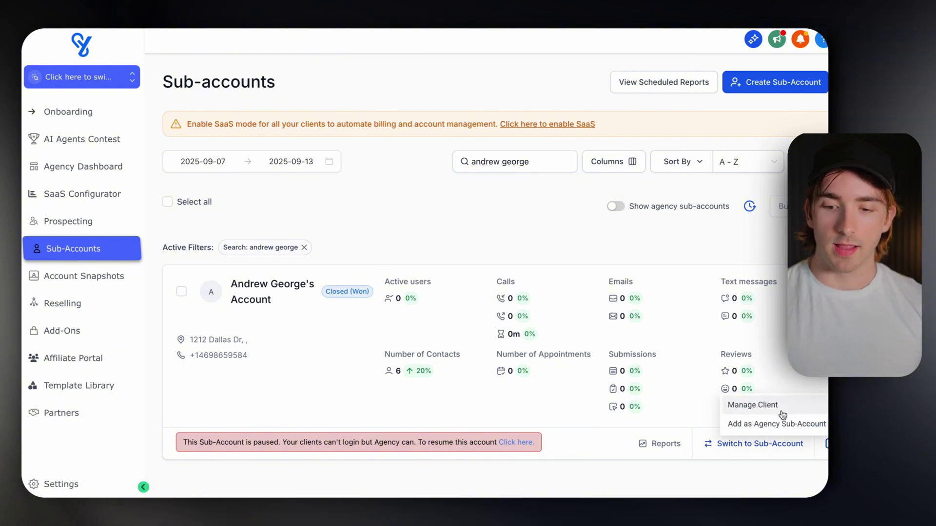
click(779, 412)
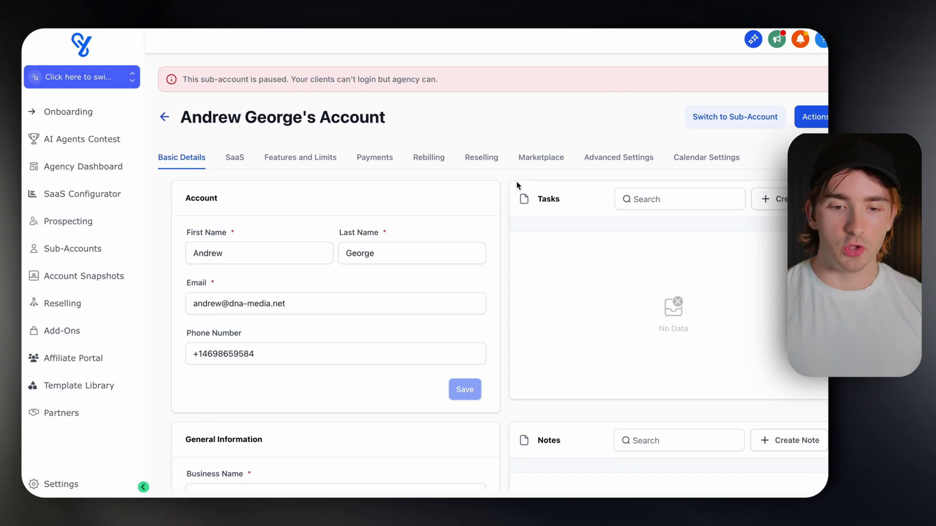
click(327, 164)
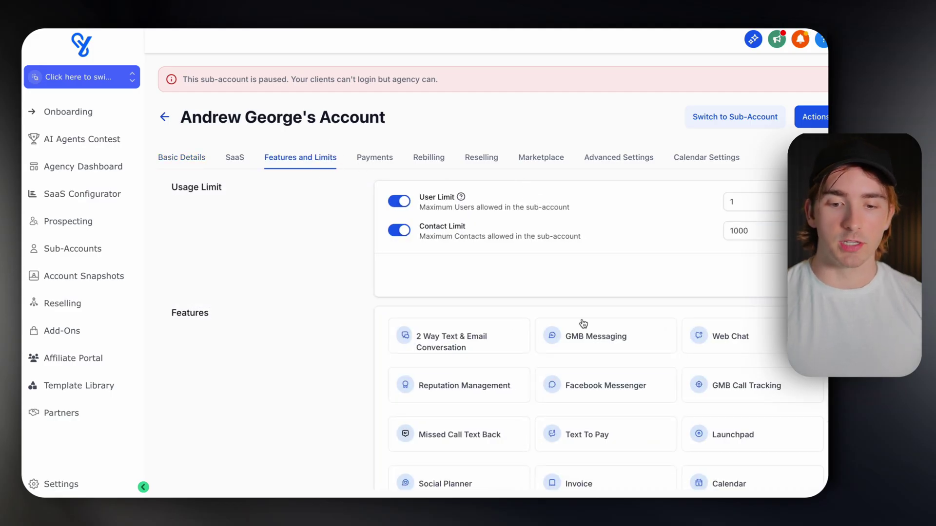
scroll(583, 323, down, 2)
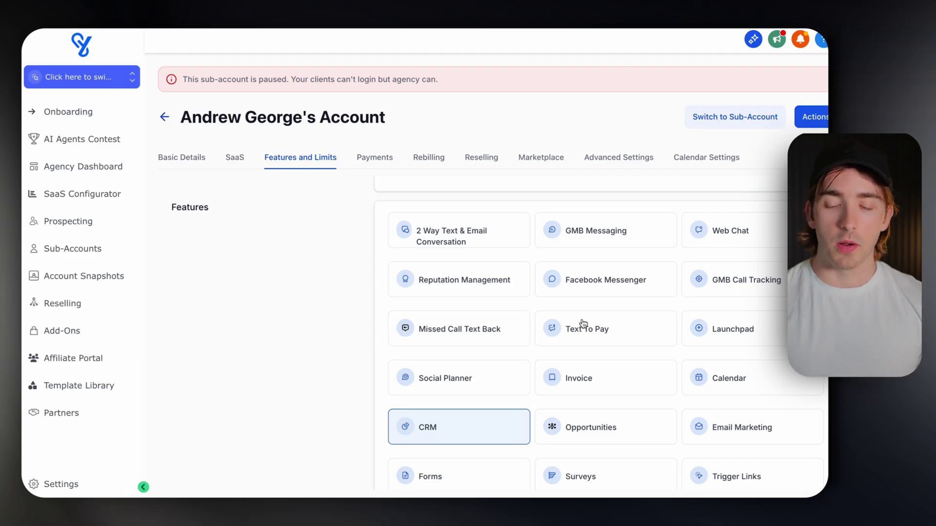
scroll(583, 323, down, 5)
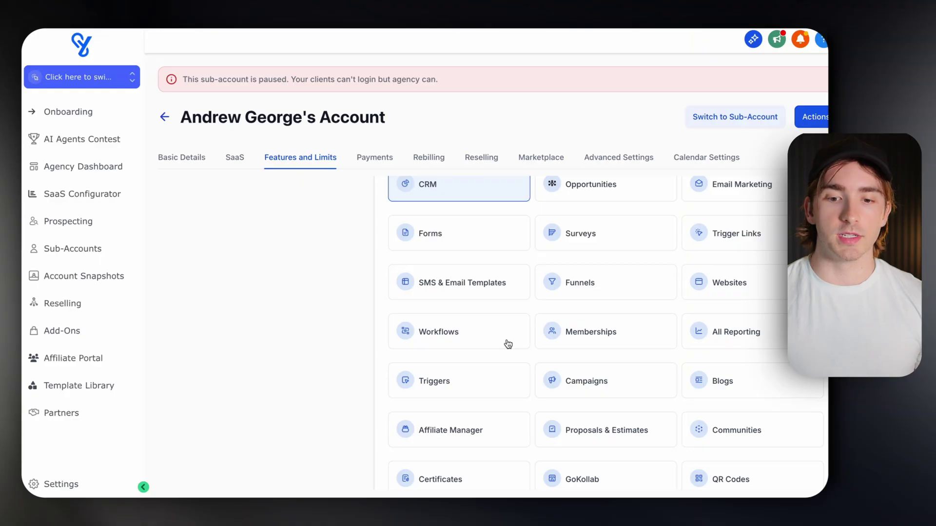
scroll(587, 360, down, 2)
scroll(585, 361, up, 5)
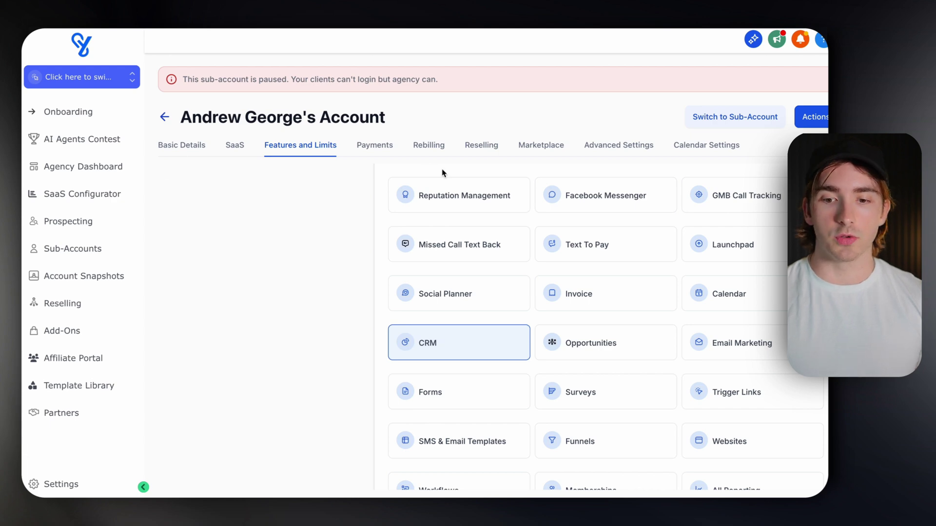
Step: Switch to the sub-account and open its Payments section
click(779, 112)
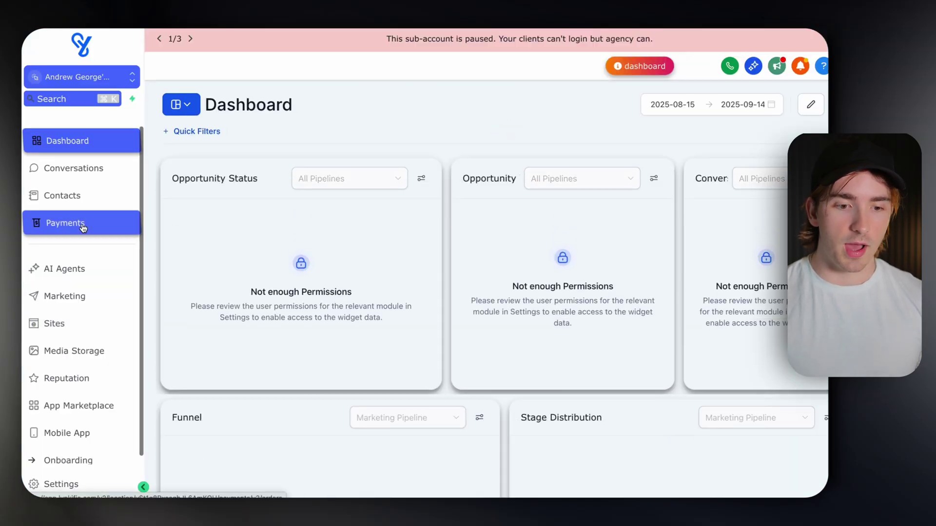
click(83, 227)
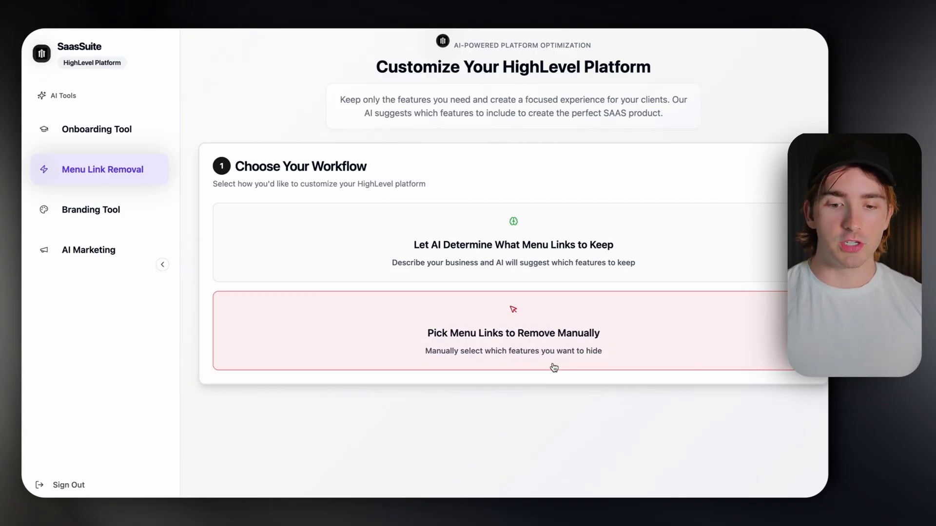
Step: Try the workflow that lets AI determine the menu links to keep, starting the SaaS description with "ai"
click(508, 254)
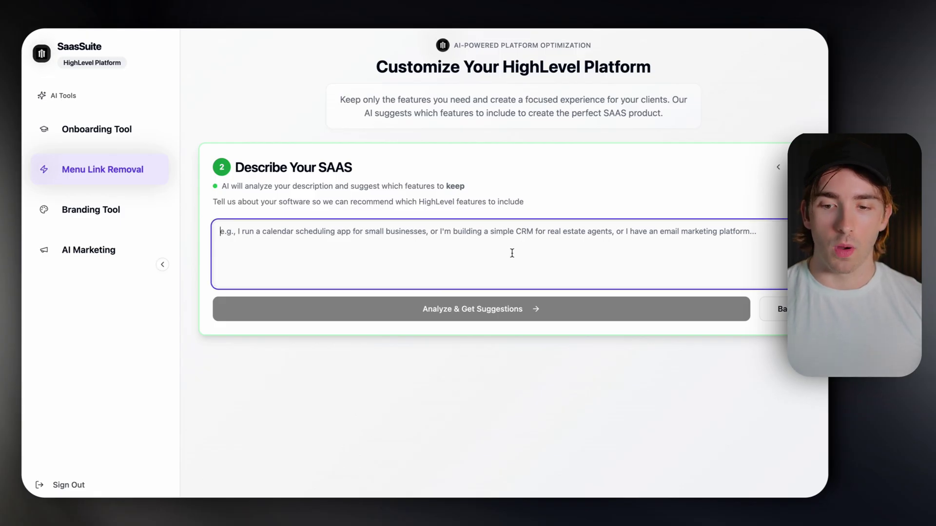
text(ai)
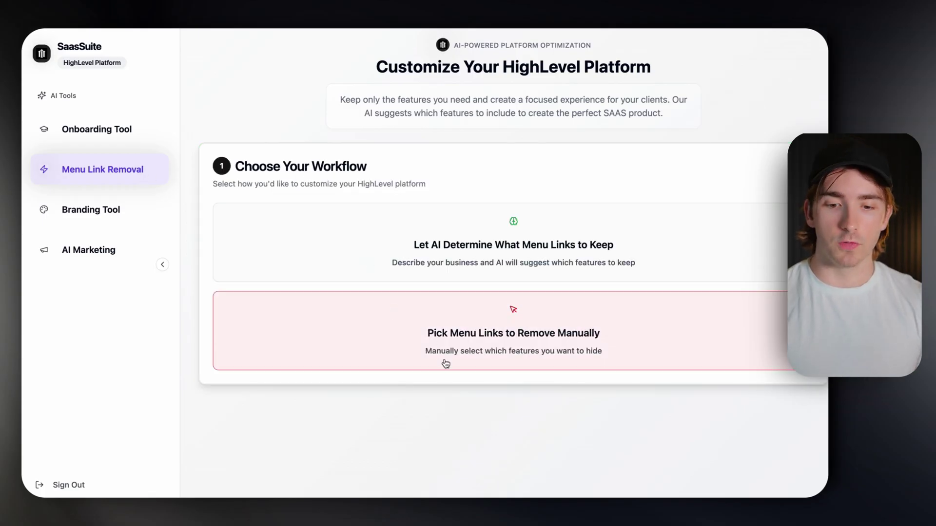
Step: Choose to pick menu links manually and mark LaunchPad, Memberships, Automation and Reputation for removal
click(524, 365)
scroll(351, 87, down, 2)
click(346, 86)
click(530, 83)
click(677, 98)
click(683, 175)
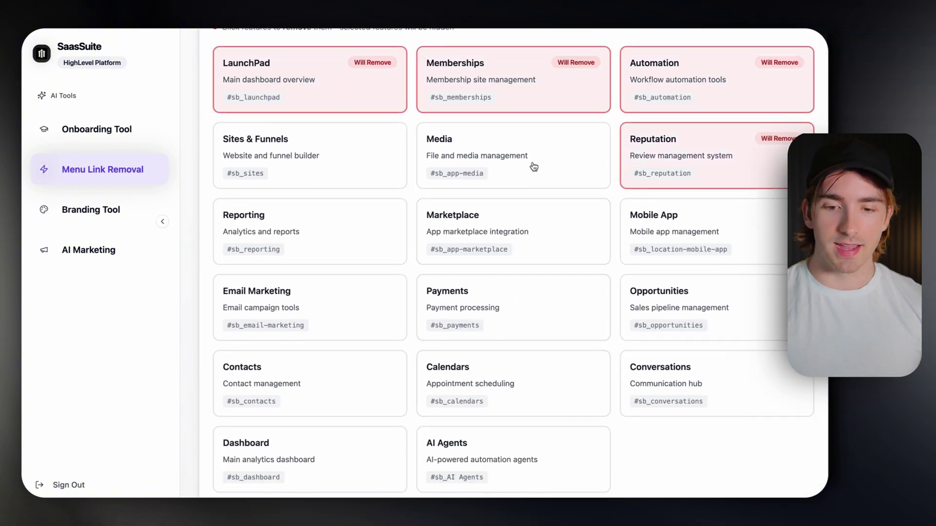
Step: Mark Media, Sites & Funnels, Reporting, Marketplace and Mobile App for removal
click(533, 167)
click(370, 159)
click(370, 248)
click(519, 244)
click(706, 259)
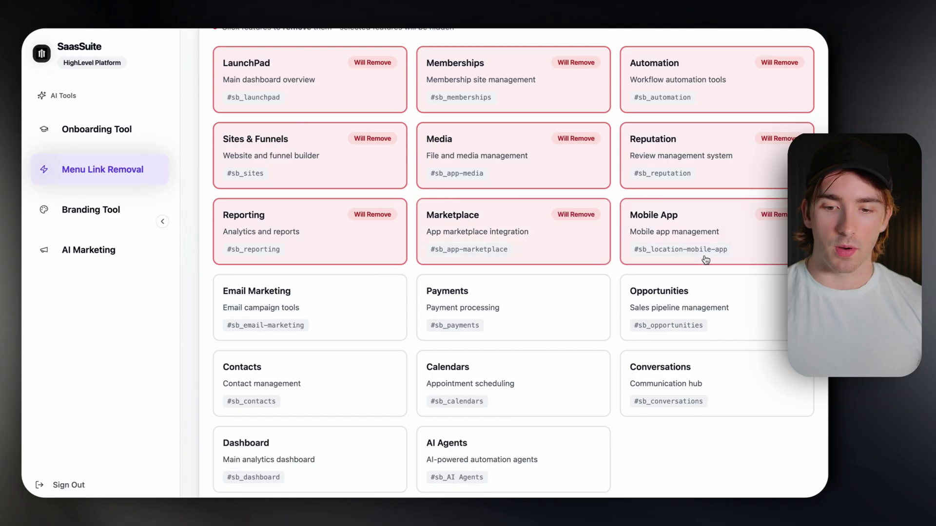
Step: Mark Opportunities, Payments, Email Marketing, Contacts, Calendars, Conversations and Dashboard for removal
click(697, 302)
click(518, 310)
click(321, 328)
click(324, 382)
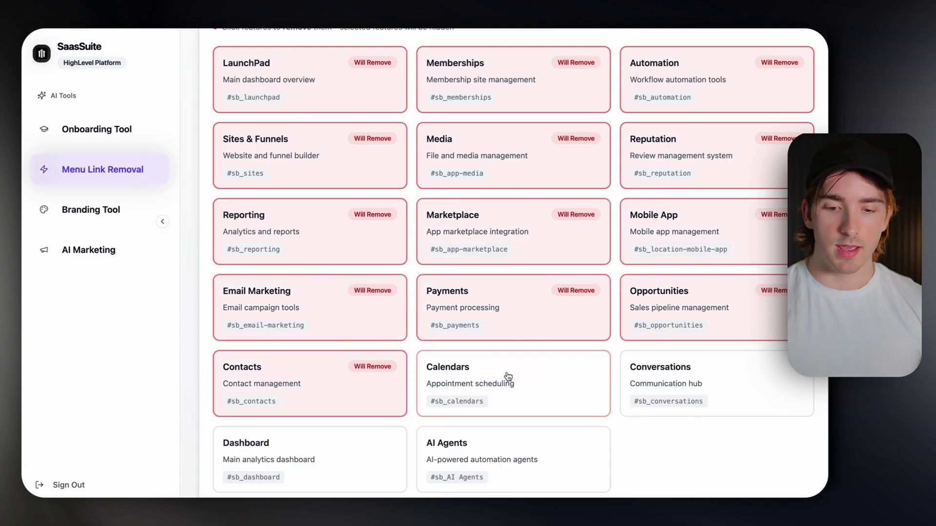
click(505, 378)
click(685, 387)
click(378, 465)
scroll(378, 465, down, 2)
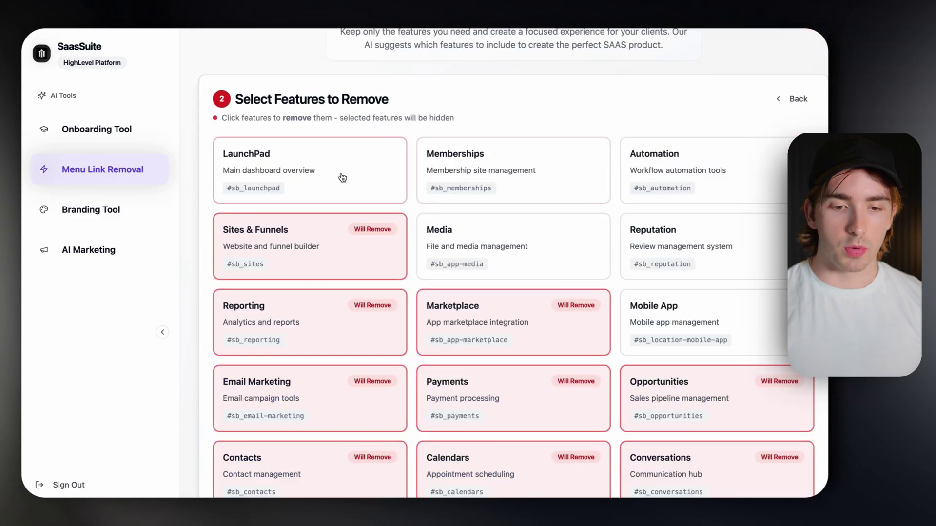
Step: Mark LaunchPad, Memberships, Automation, Reputation, Media and Mobile App for removal again, and limit the removal to specific sub accounts
click(343, 178)
click(552, 171)
click(746, 190)
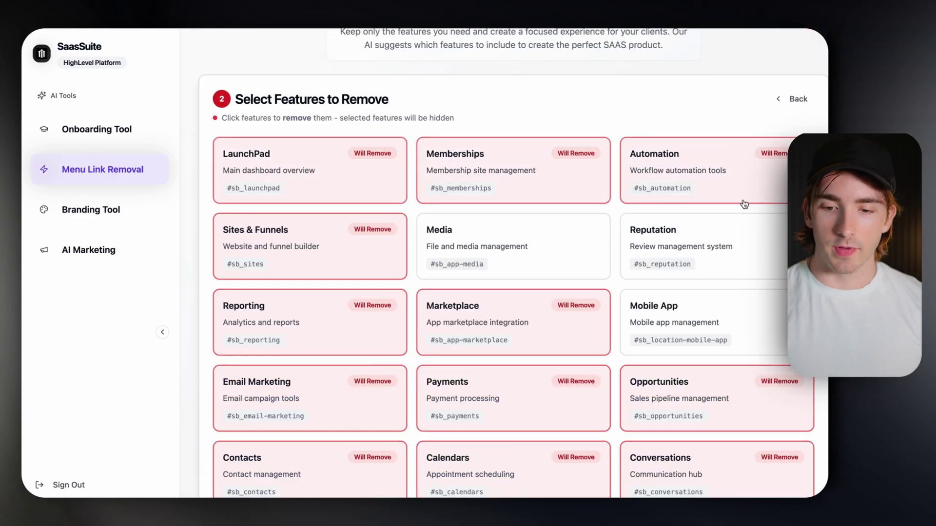
click(742, 237)
click(513, 266)
click(648, 317)
scroll(603, 320, down, 4)
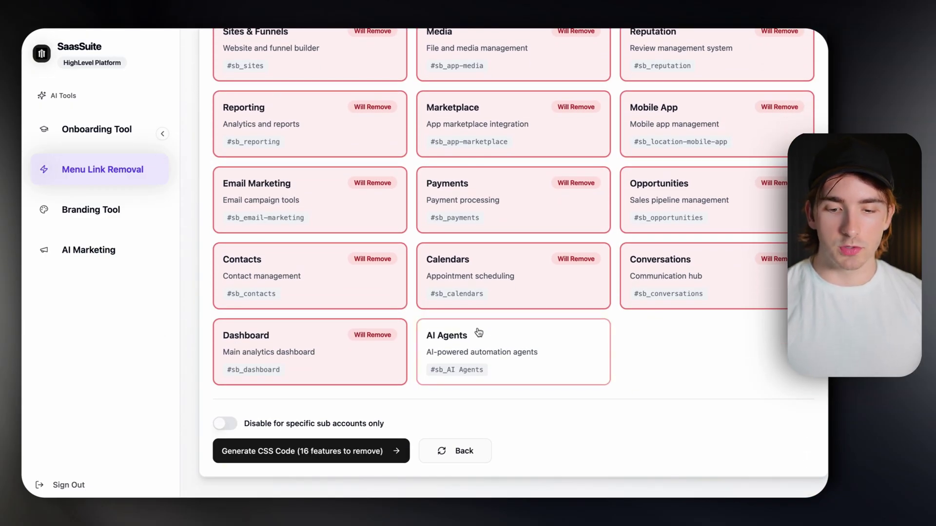
click(225, 425)
scroll(351, 429, down, 2)
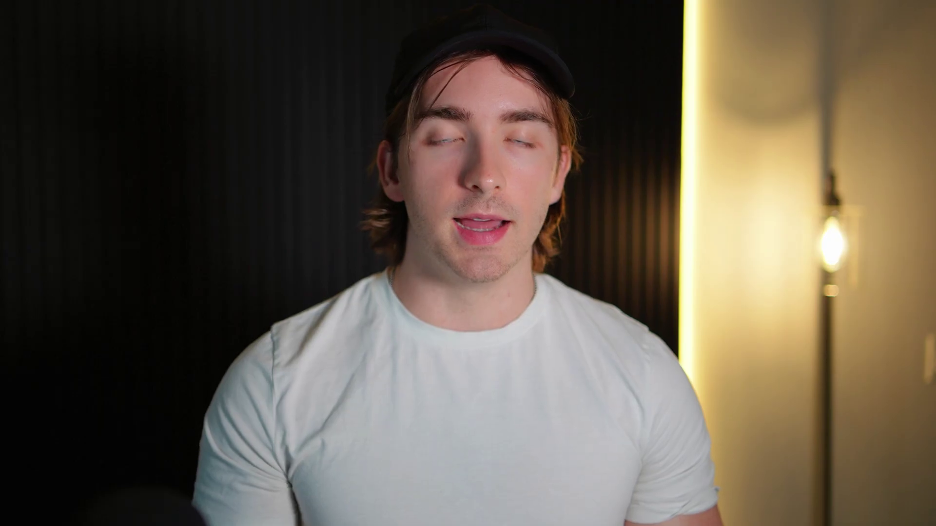
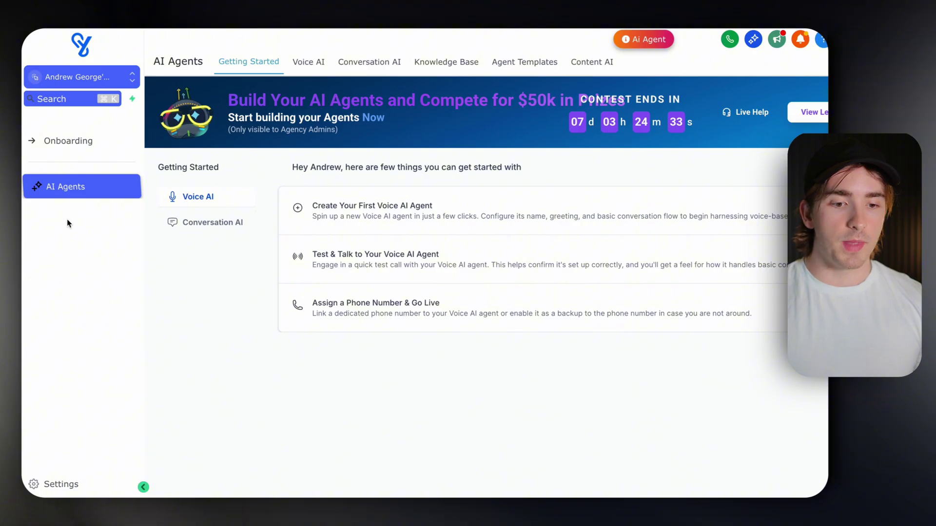
Step: Start a new custom Voice AI agent and accept its default agent details
click(321, 62)
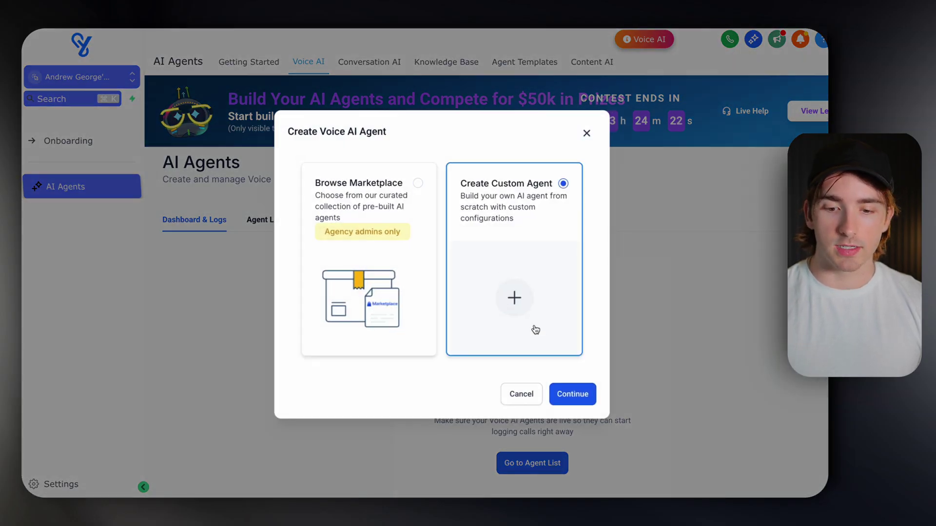
click(574, 396)
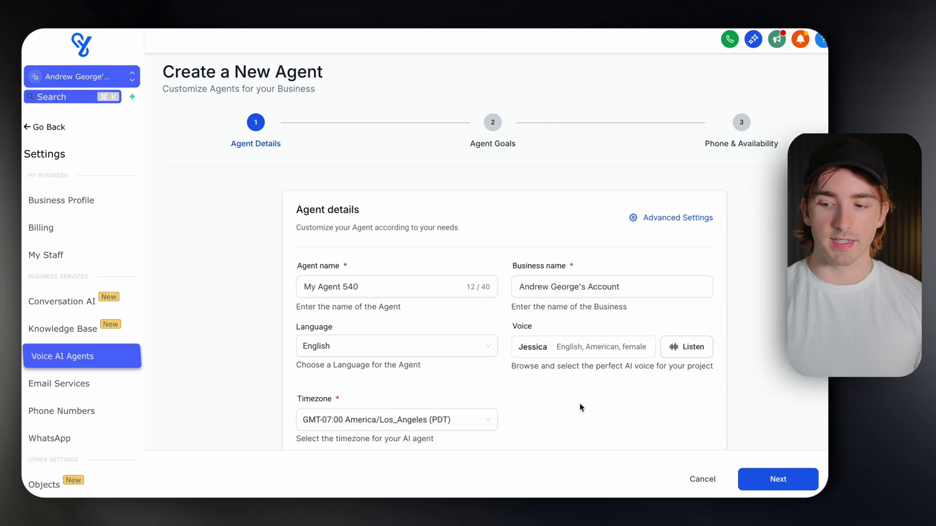
scroll(580, 407, down, 4)
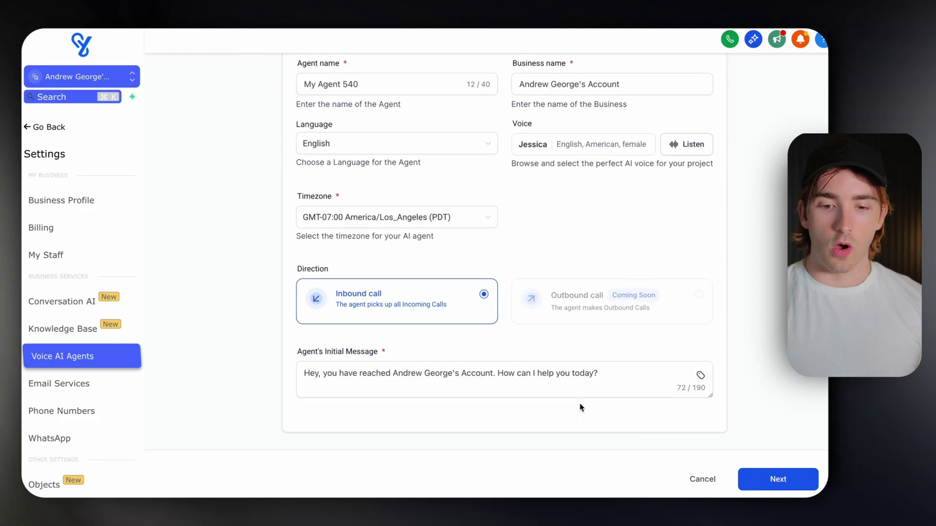
click(781, 478)
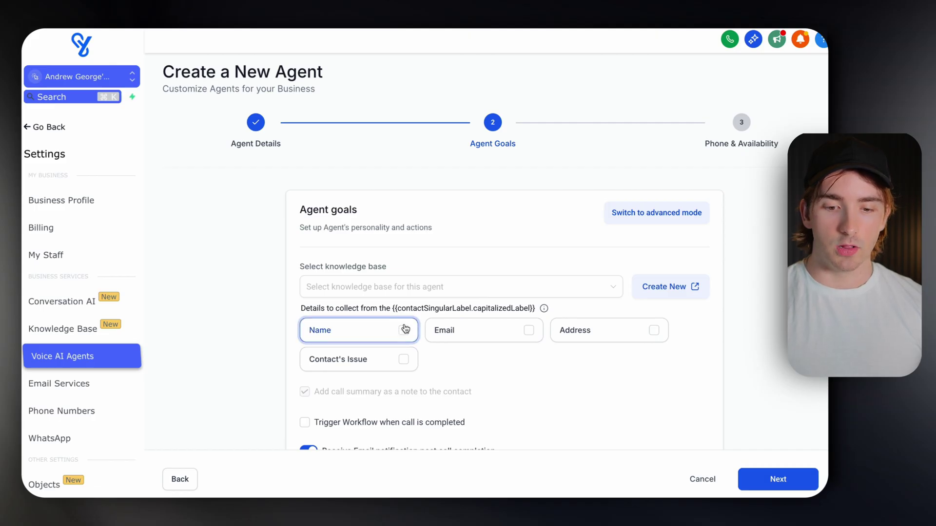
Step: Set the agent to collect the contact's name and save it with the default phone and availability settings
click(405, 330)
scroll(455, 385, down, 3)
click(778, 479)
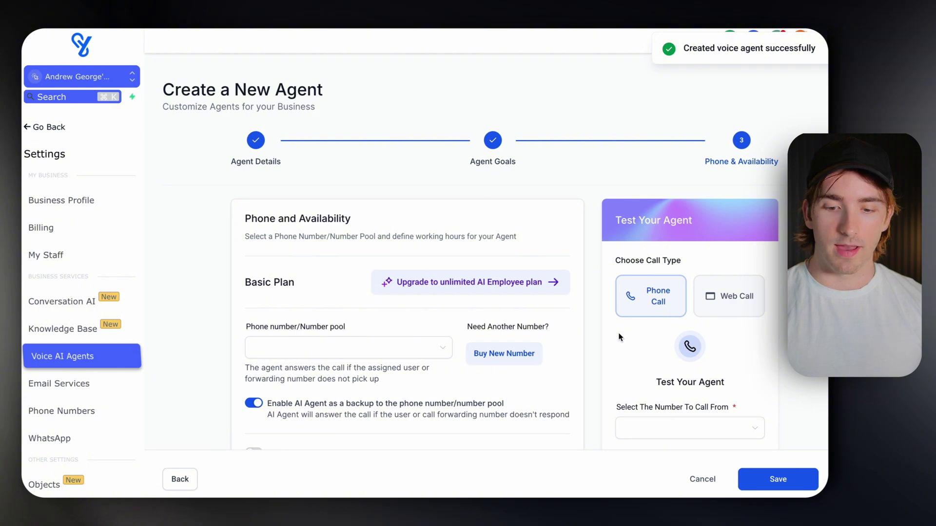
click(766, 480)
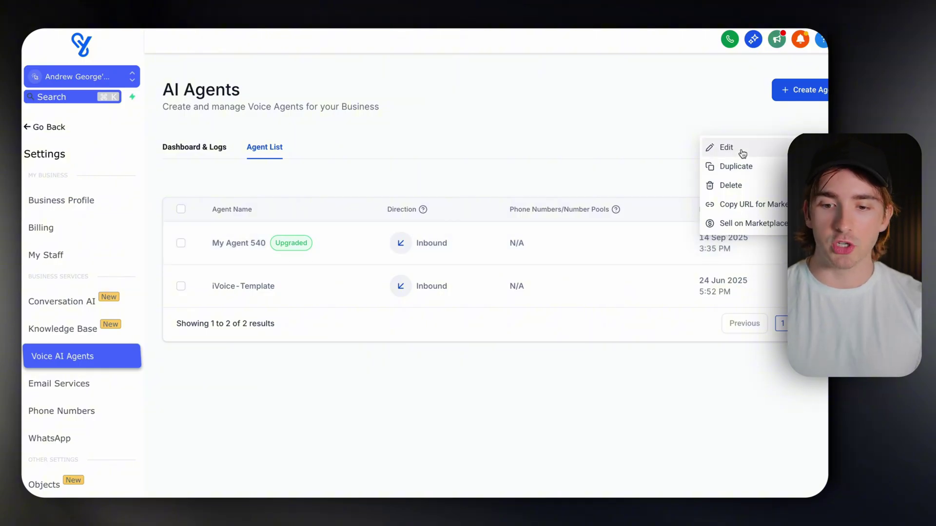
Step: Open the My Agent 540 voice agent for editing and browse the English voices available for it
click(726, 147)
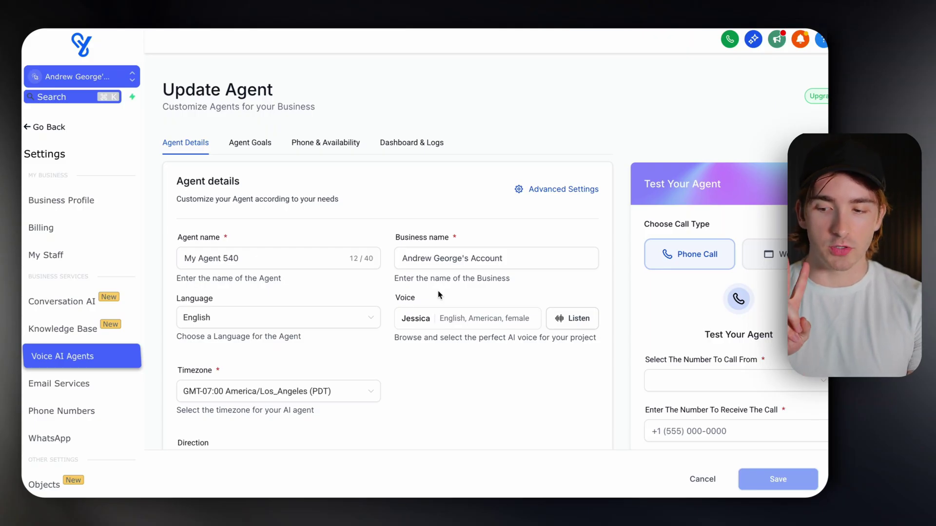
click(431, 319)
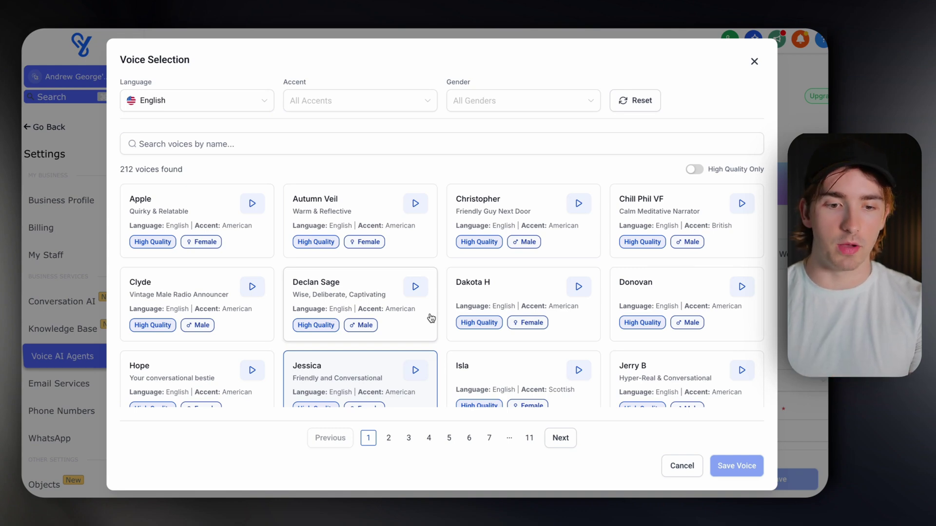
click(151, 167)
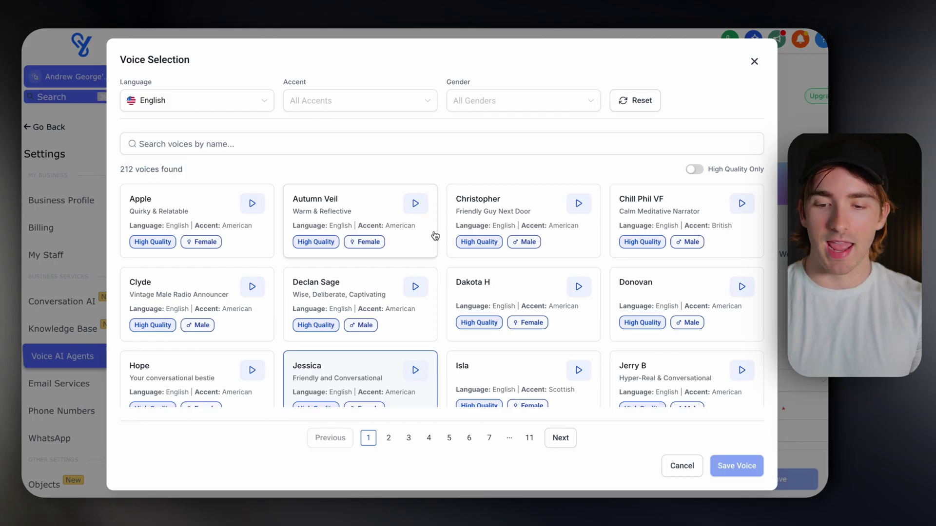
scroll(435, 236, down, 4)
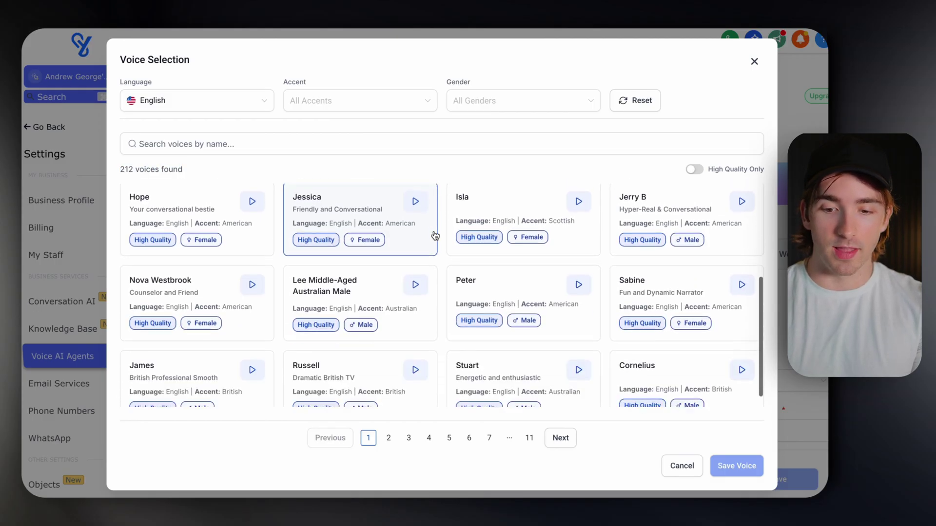
scroll(436, 236, up, 4)
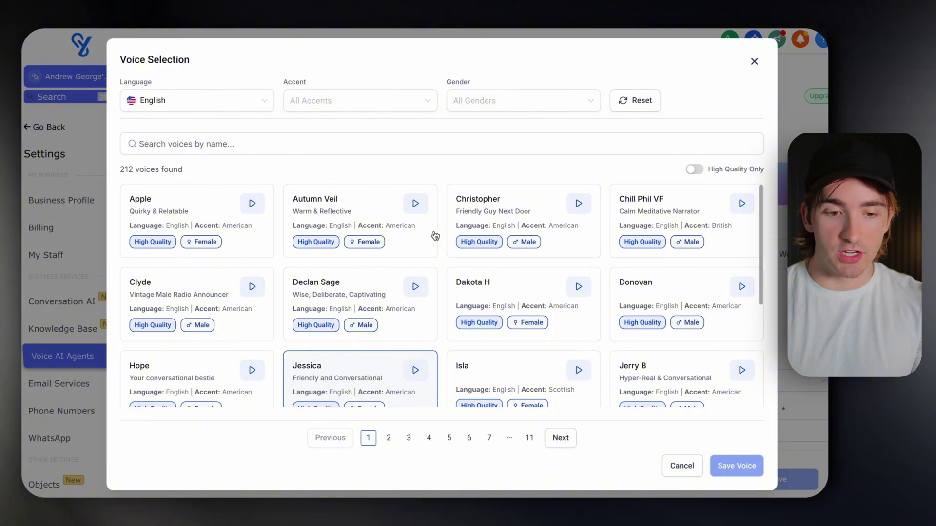
Step: Limit the voice list to high quality only, check the accent and gender filters, and save Apple as the agent's voice
click(694, 170)
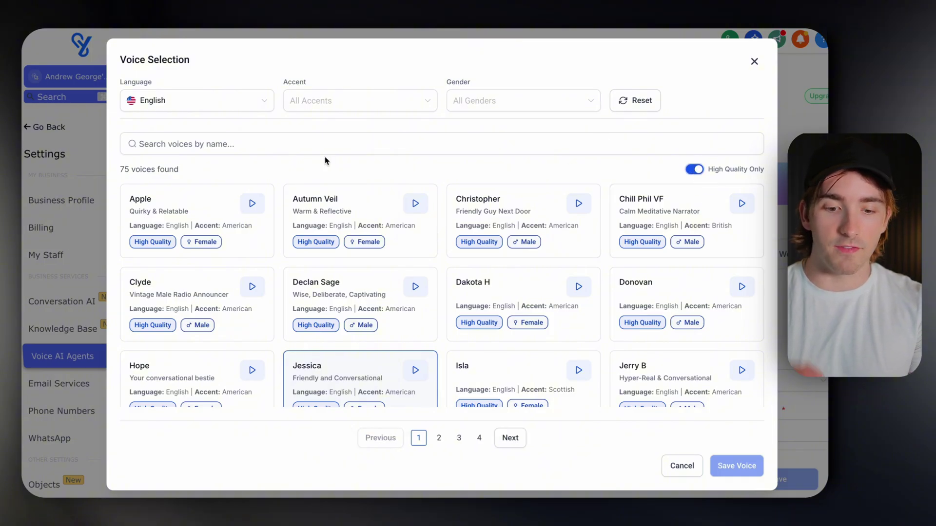
click(245, 222)
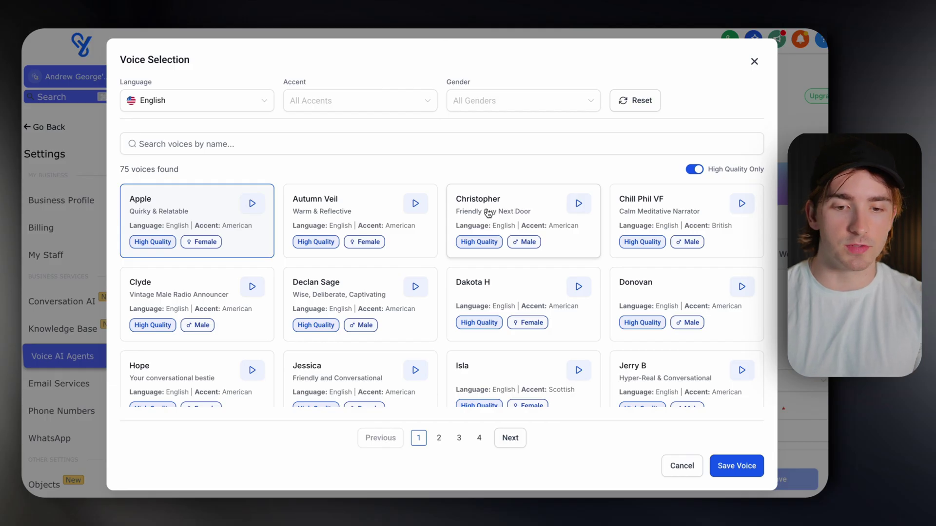
click(392, 110)
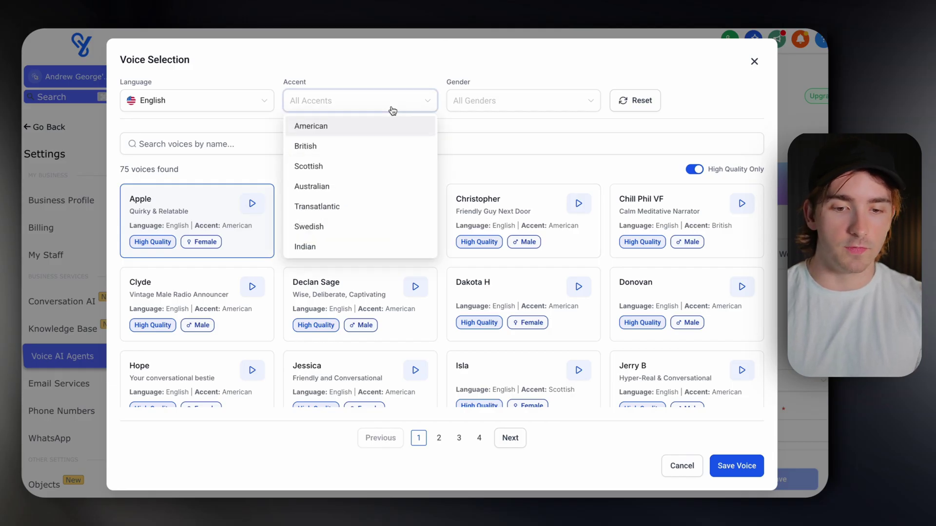
click(507, 116)
click(512, 106)
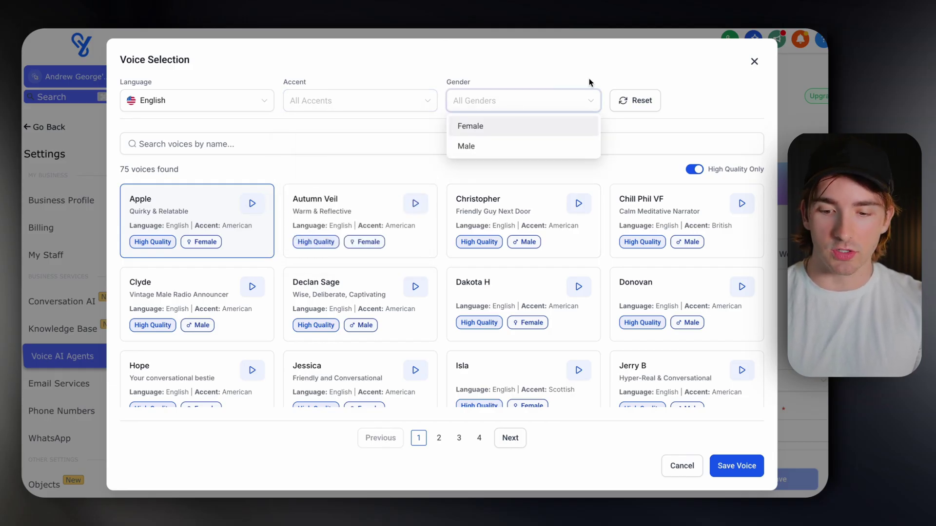
click(592, 84)
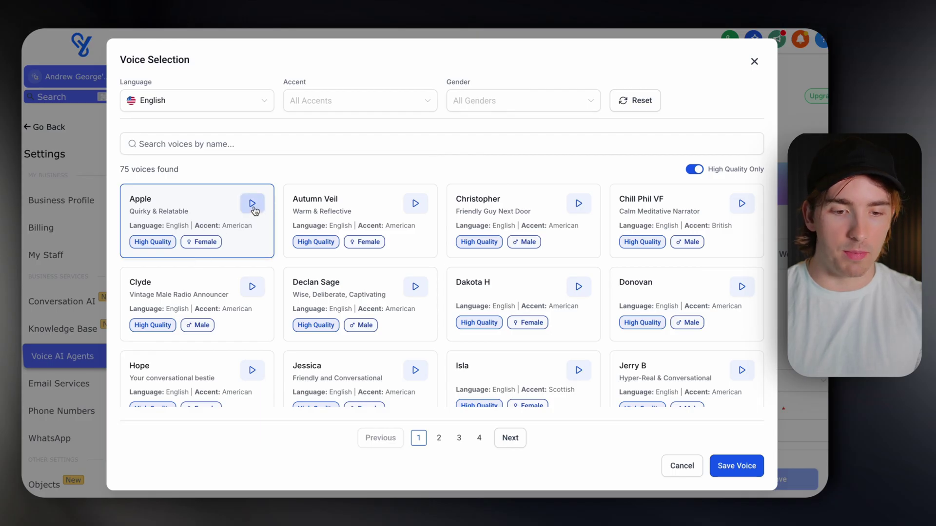
click(737, 466)
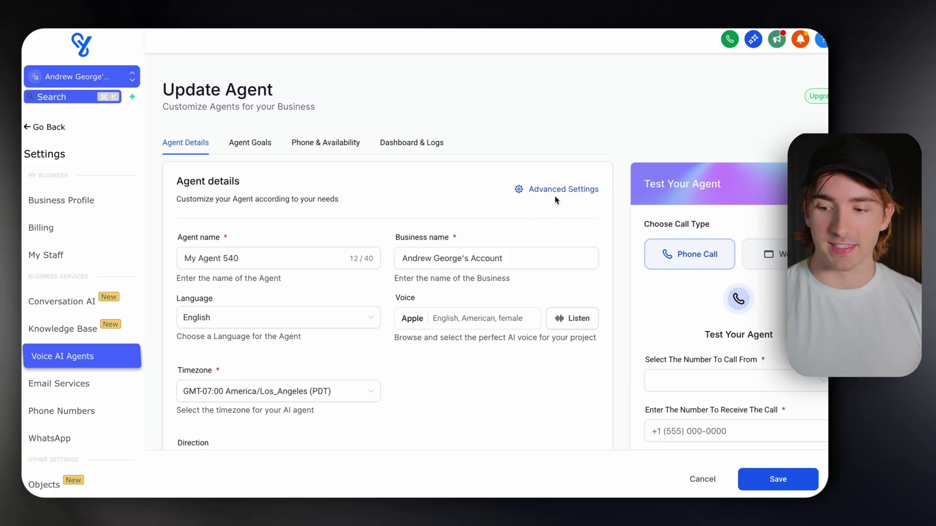
Step: In the agent's advanced behavior settings, set response speed to Moderate, interruption sensitivity to 0.85 and LLM temperature to 0.25
click(556, 192)
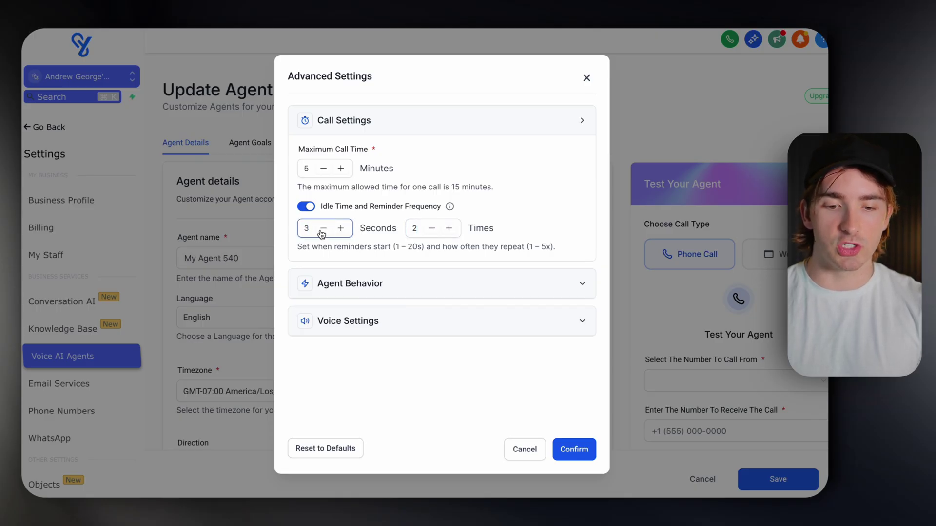
click(383, 276)
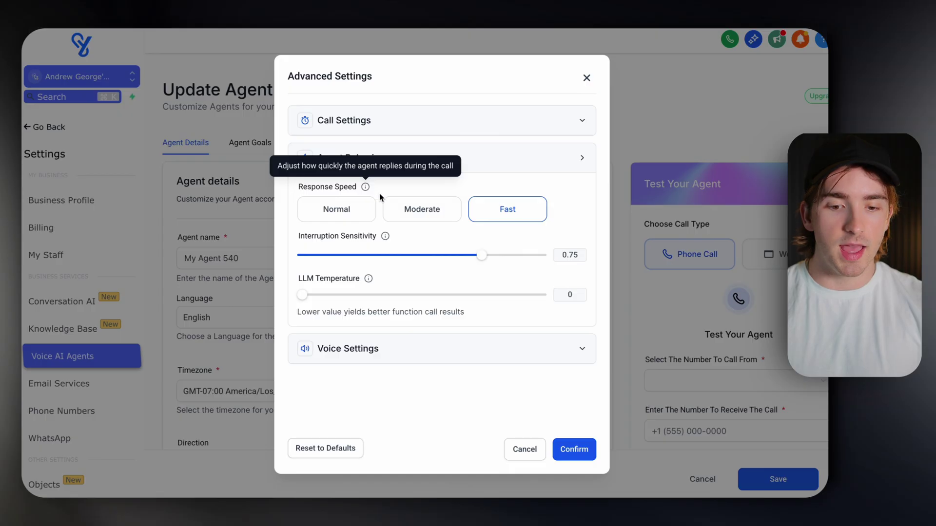
click(434, 210)
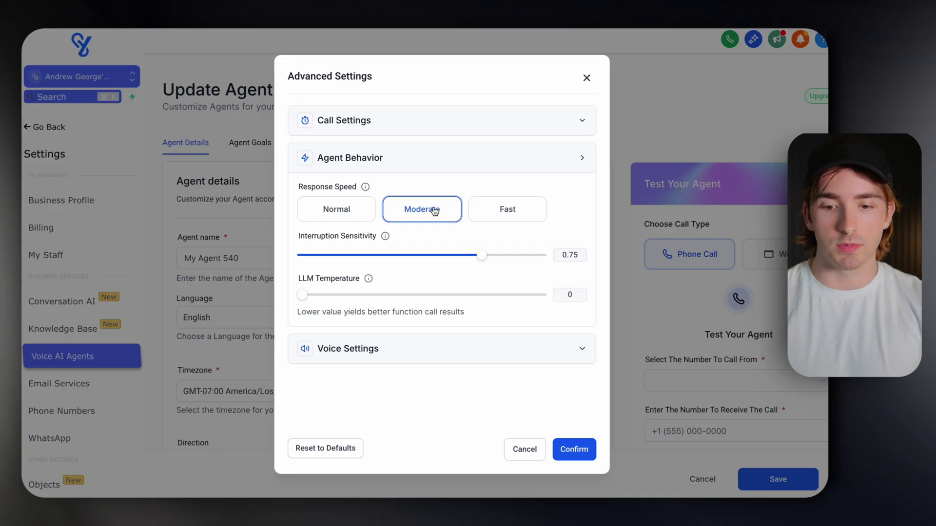
mouse_move(387, 238)
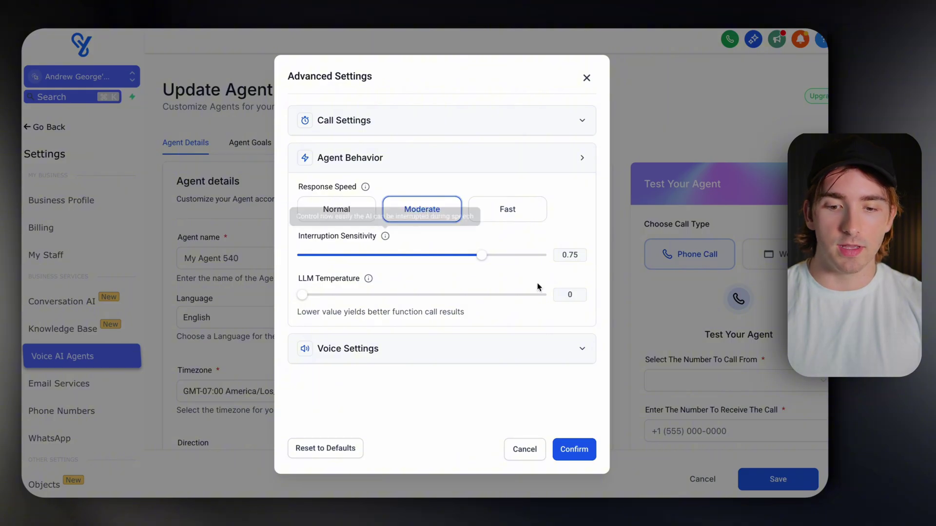
click(478, 262)
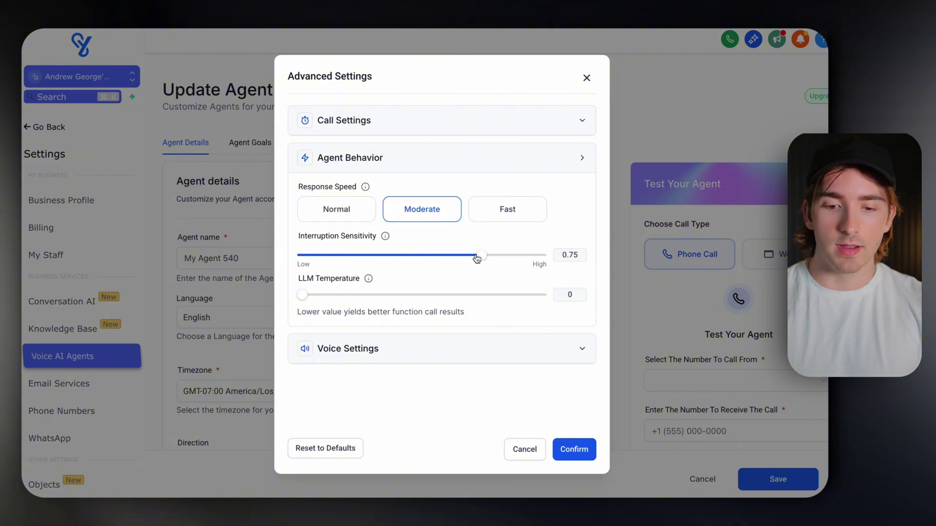
drag(477, 258, 509, 260)
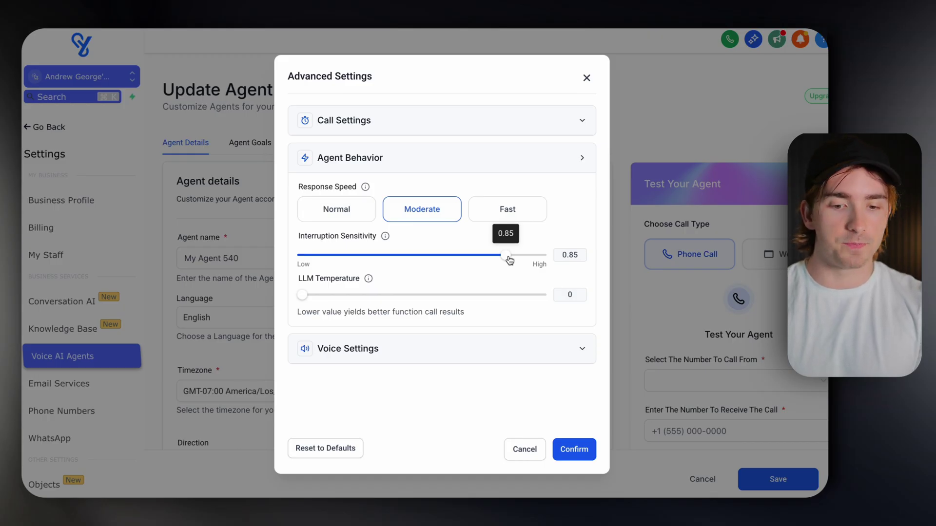
mouse_move(370, 282)
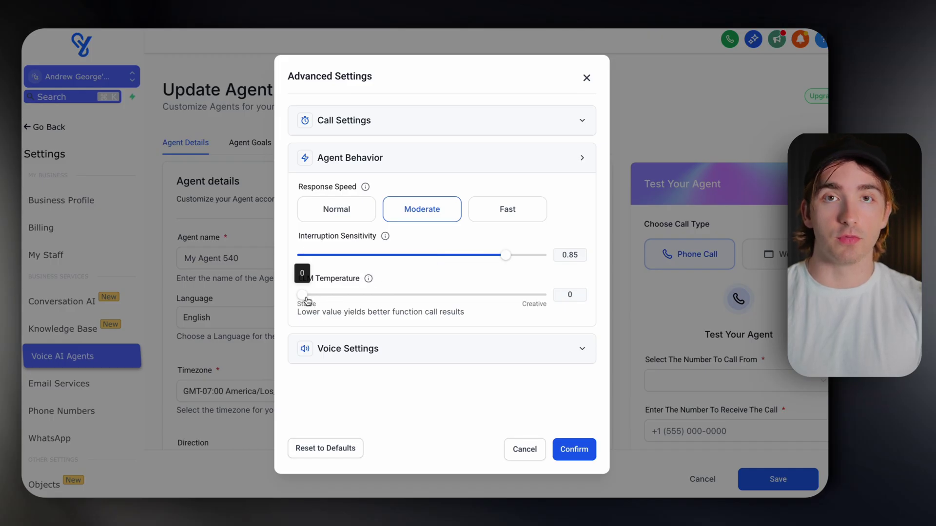
drag(307, 301, 359, 297)
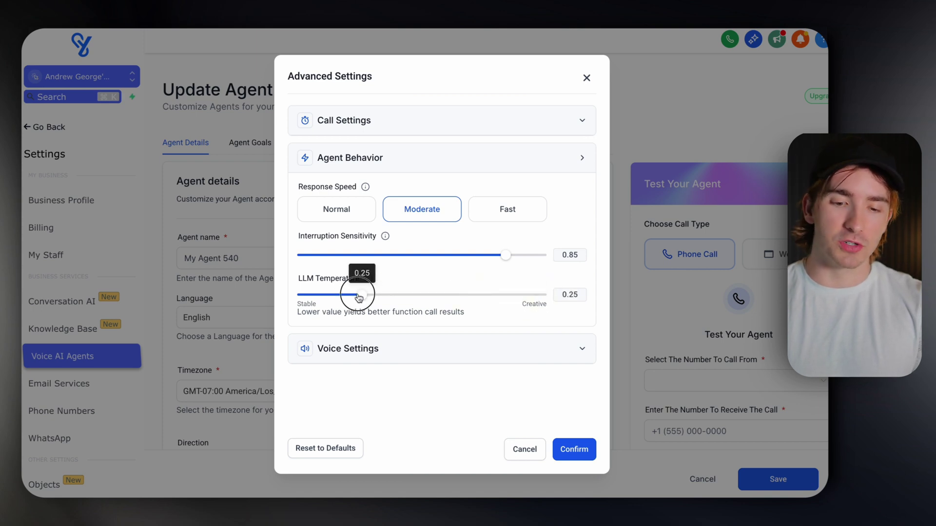
Step: In the agent's advanced voice settings, set the voice speed to 1.10x and the voice temperature to 0.30
click(372, 349)
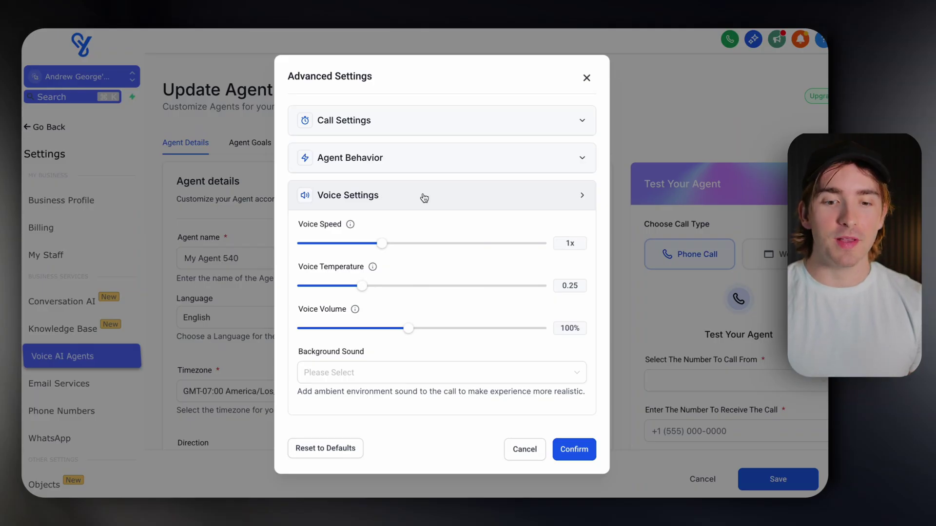
mouse_move(349, 225)
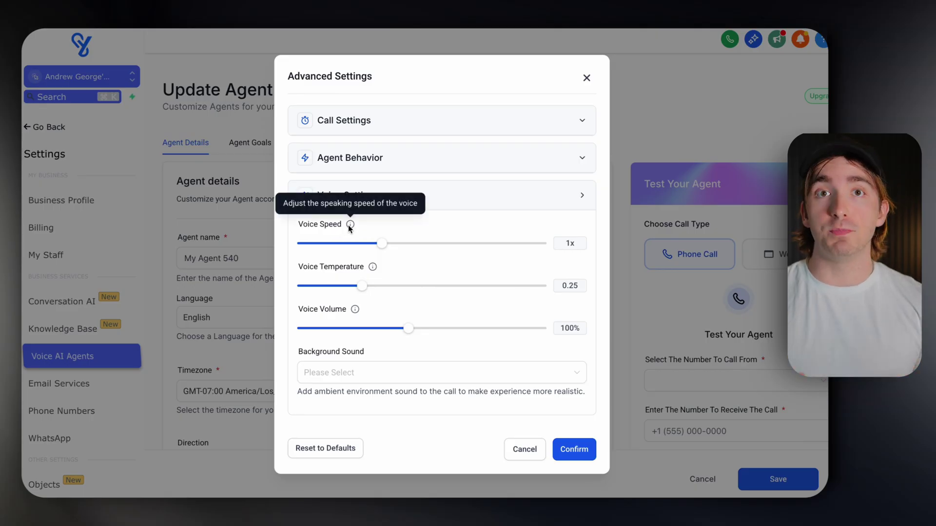
mouse_move(382, 244)
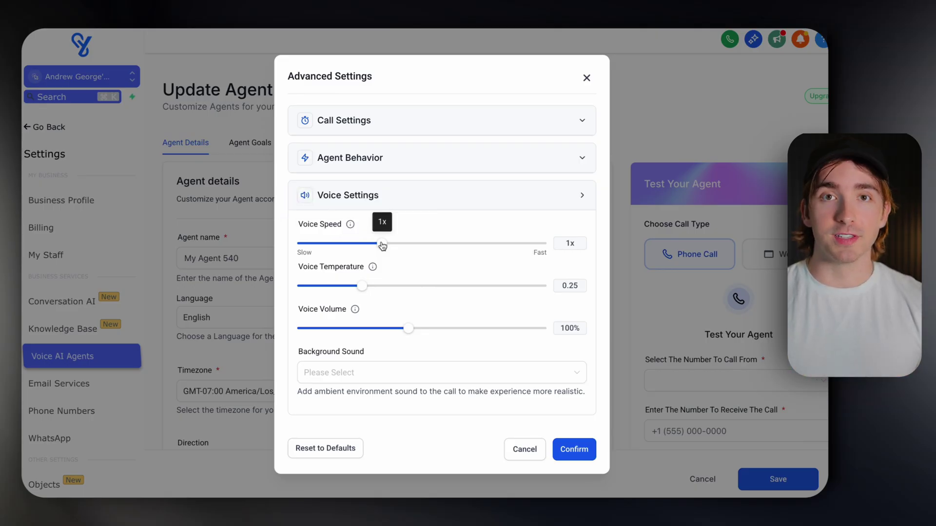
drag(382, 245, 578, 243)
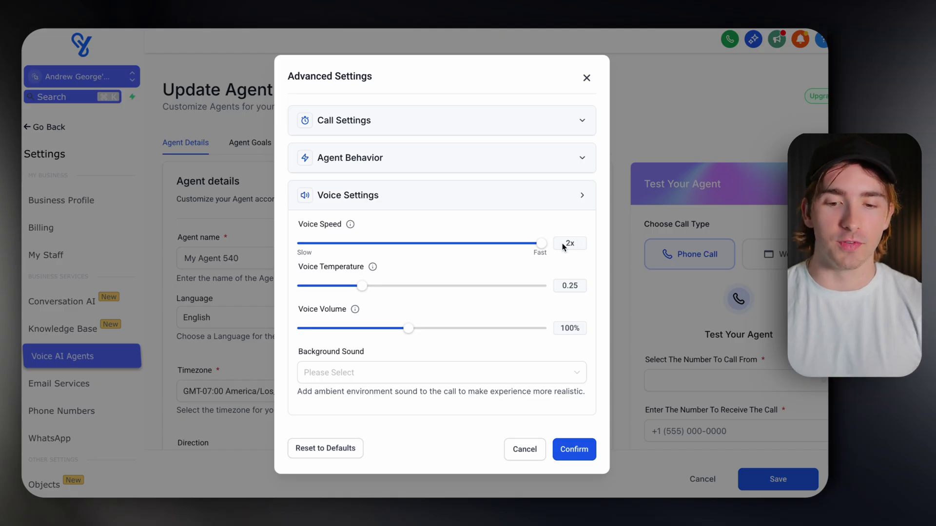
drag(540, 243, 403, 251)
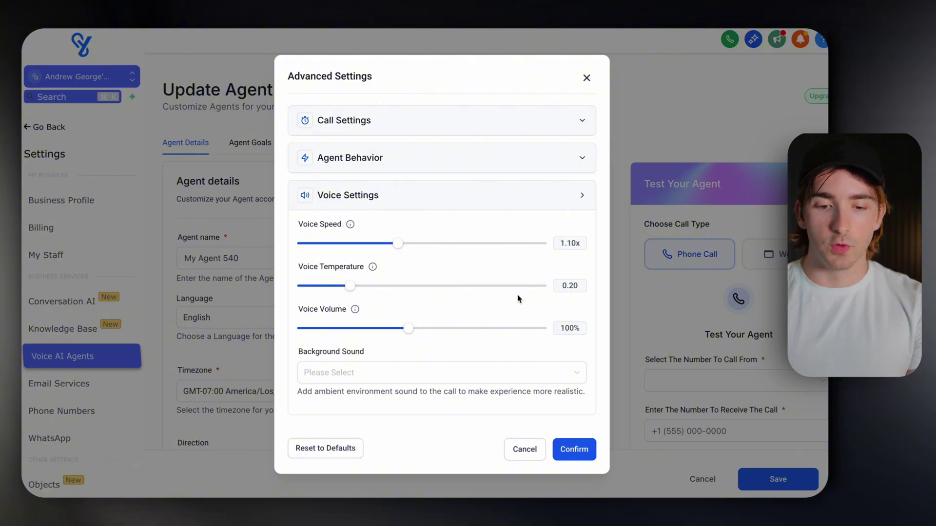
drag(361, 292, 380, 290)
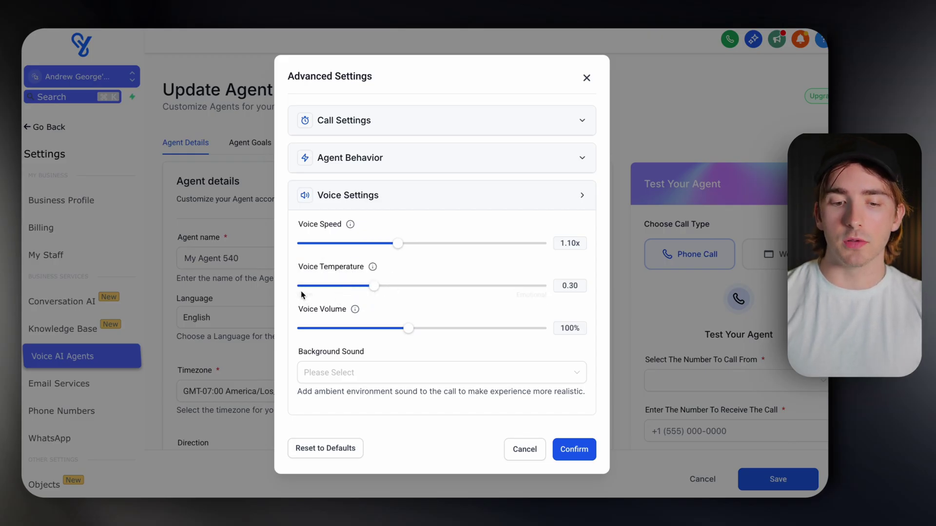